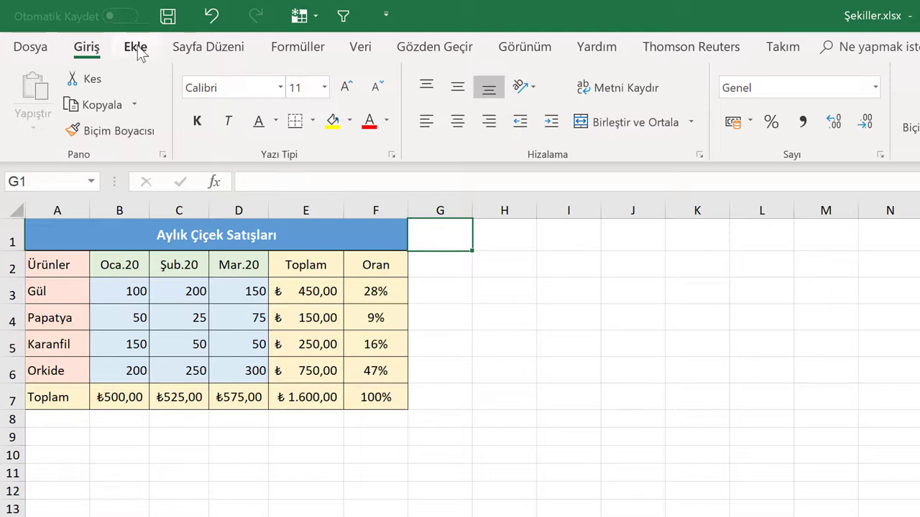
Step: Draw a rounded-corner rectangle beside the sales table, from G2 to about J6, and enter the text Deneme in it
left_click(136, 47)
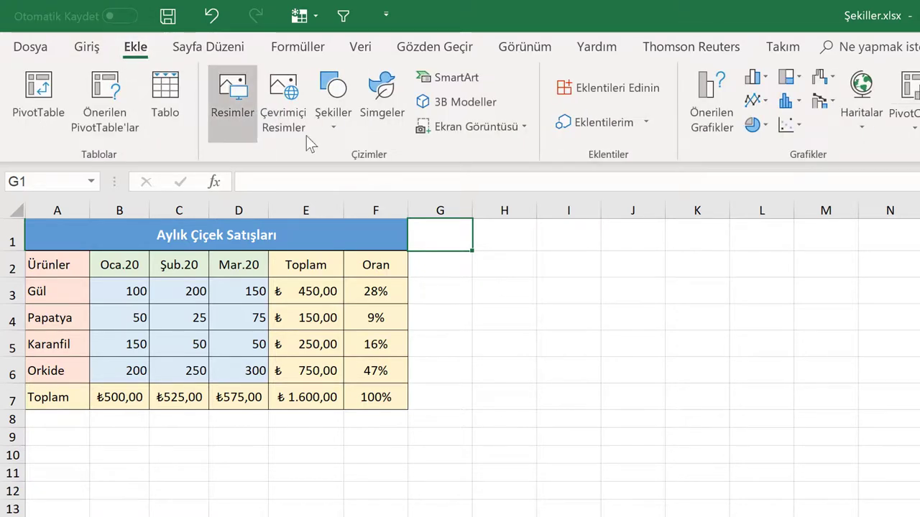
left_click(332, 115)
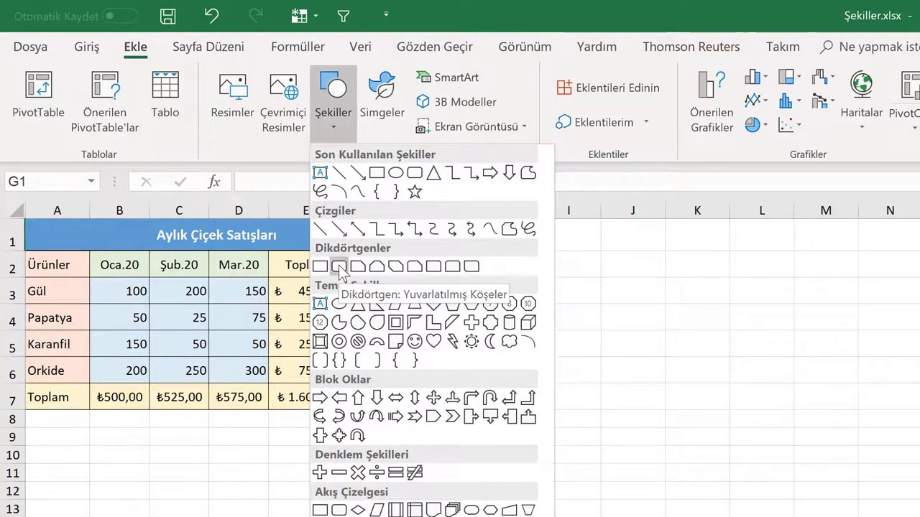
left_click(338, 267)
left_click_drag(451, 267, 644, 367)
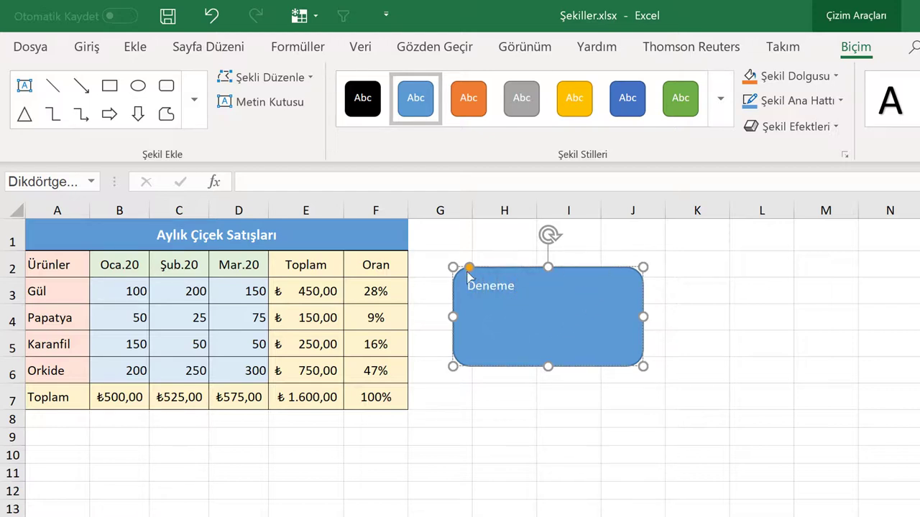
Step: Adjust the rectangle's corner rounding and move it up and closer to the sales table
left_click_drag(469, 269, 485, 267)
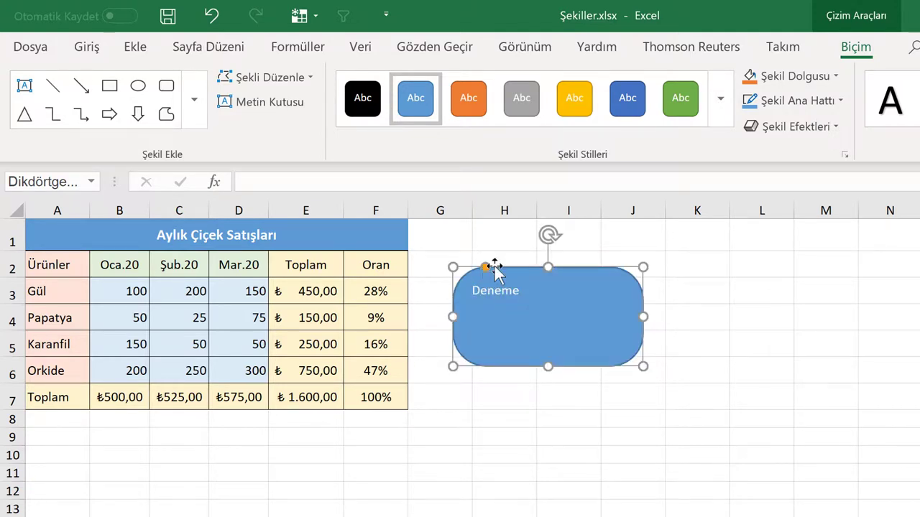
left_click_drag(544, 323, 516, 306)
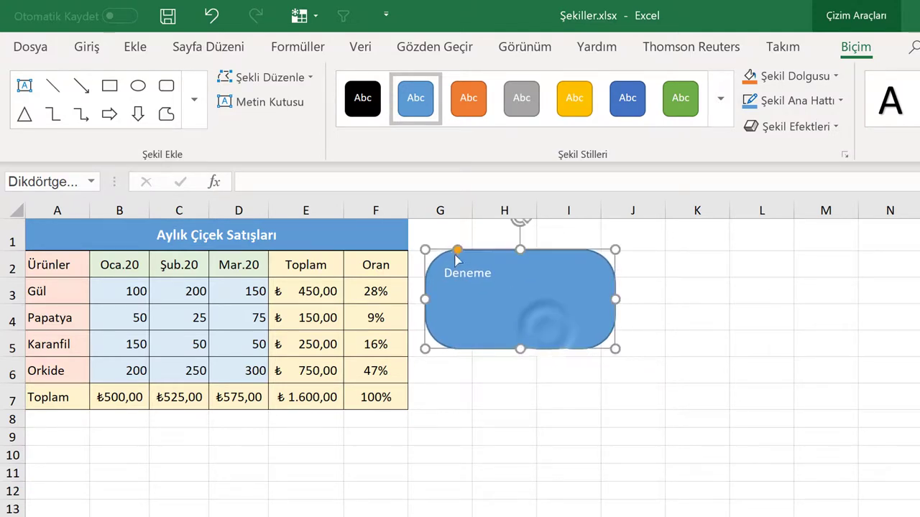
left_click_drag(457, 251, 450, 250)
Step: Make the rounded rectangle narrower and taller, and scale it down proportionally to cover about G2:I5
left_click_drag(612, 348, 604, 365)
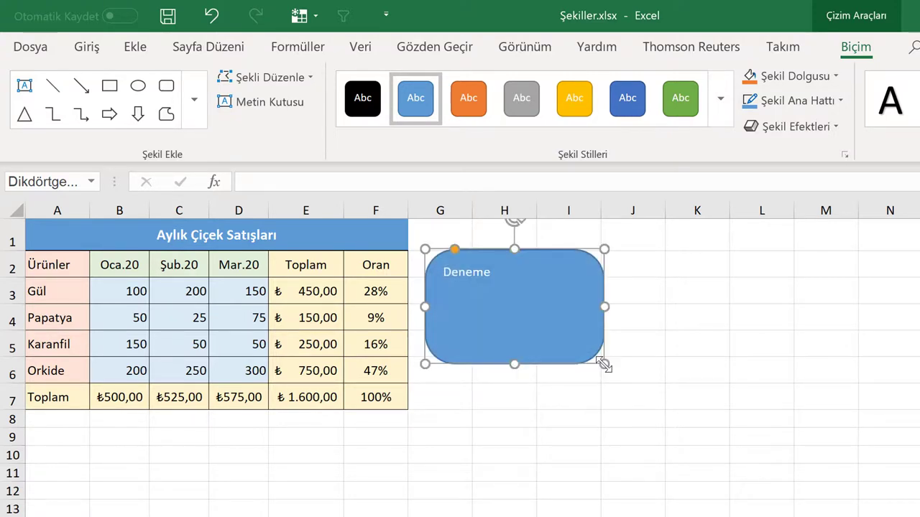
key("shift")
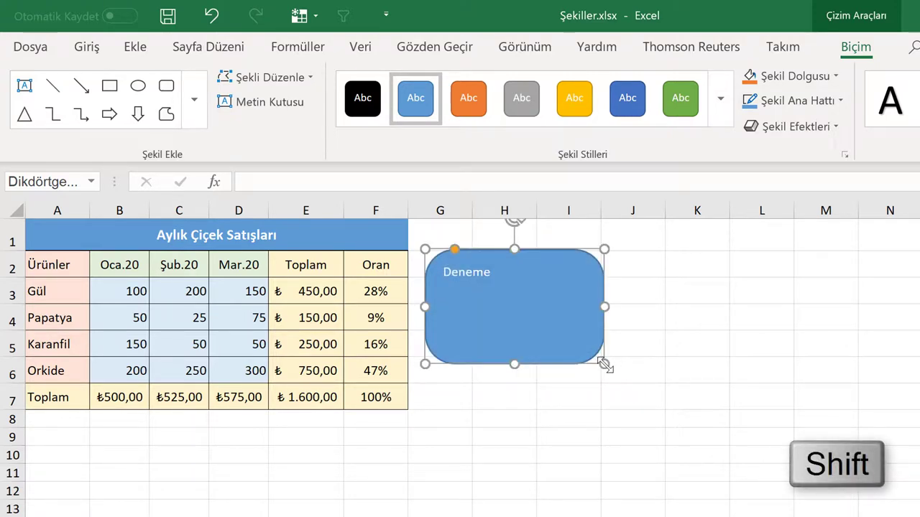
left_click_drag(604, 365, 569, 342)
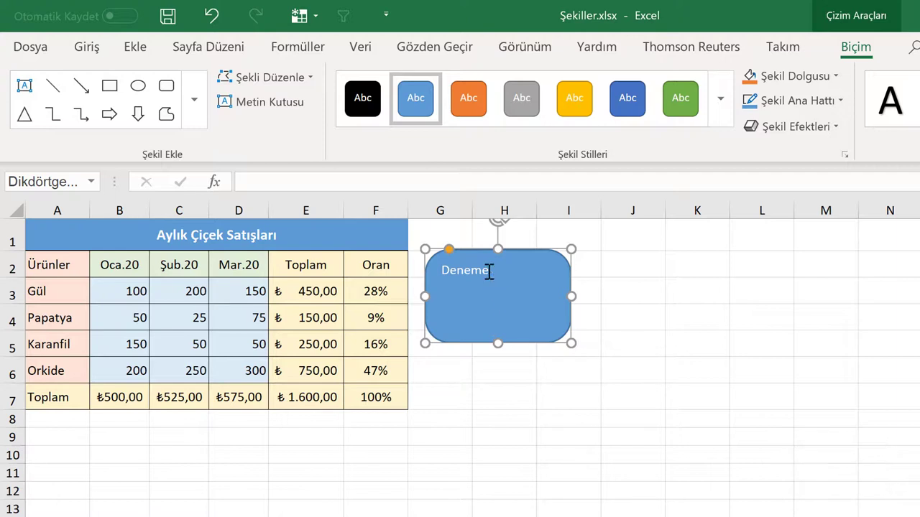
left_click(489, 271)
left_click(496, 320)
left_click(614, 267)
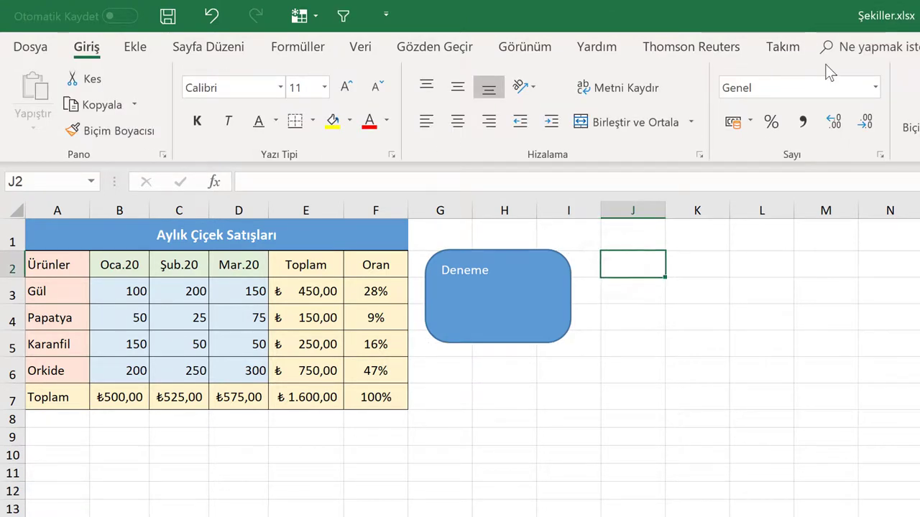
Step: Apply the flat orange theme style with white text to the rounded rectangle
left_click(522, 305)
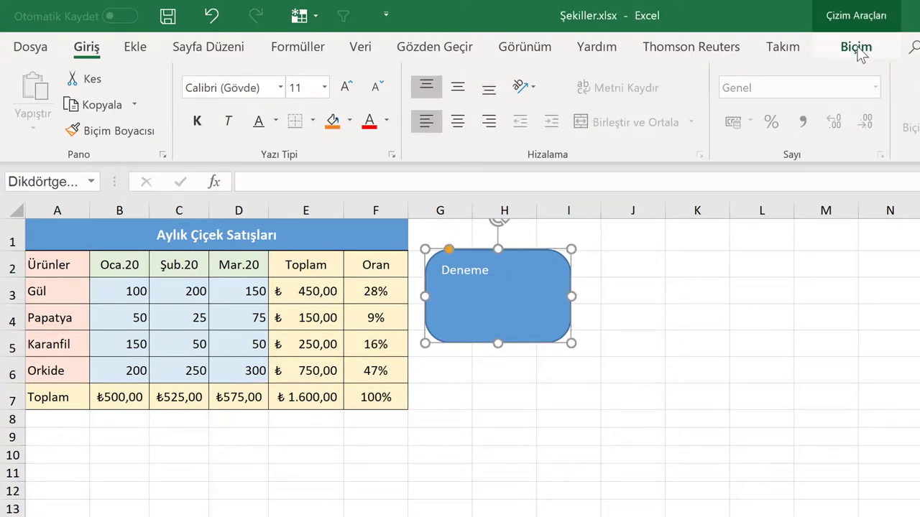
left_click(857, 50)
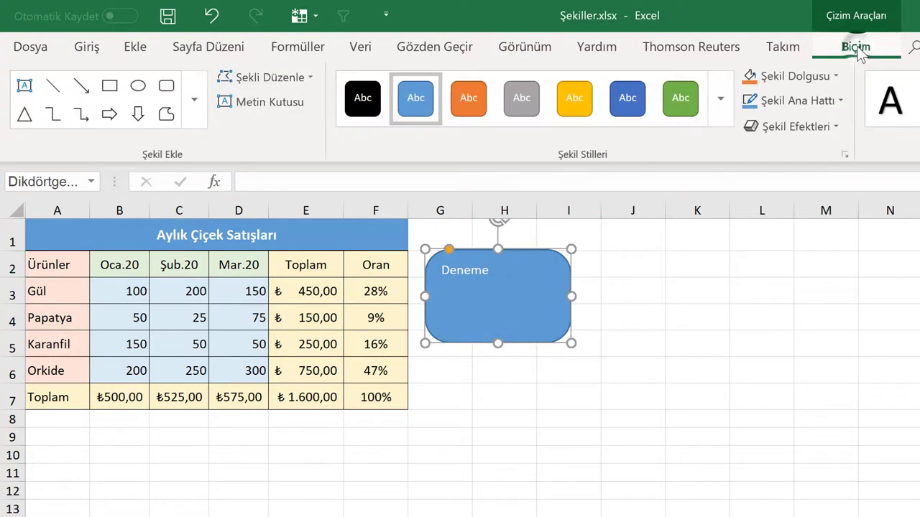
left_click(474, 103)
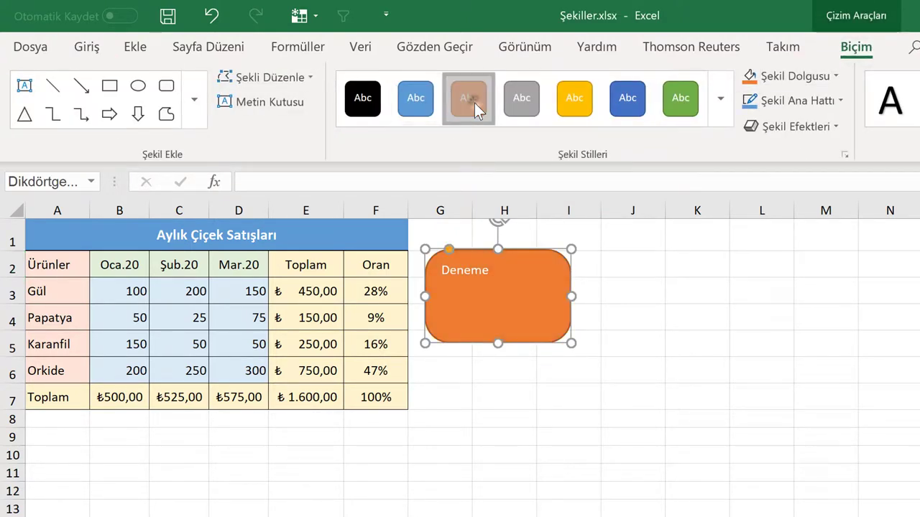
Step: Try the gradient orange theme style with shadow on the rectangle, and restore the flat outlined orange style
left_click(801, 72)
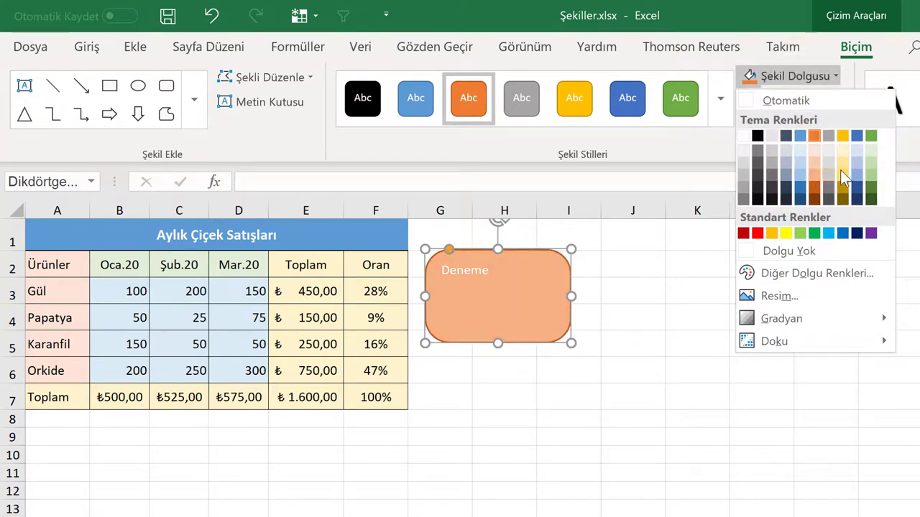
left_click(719, 101)
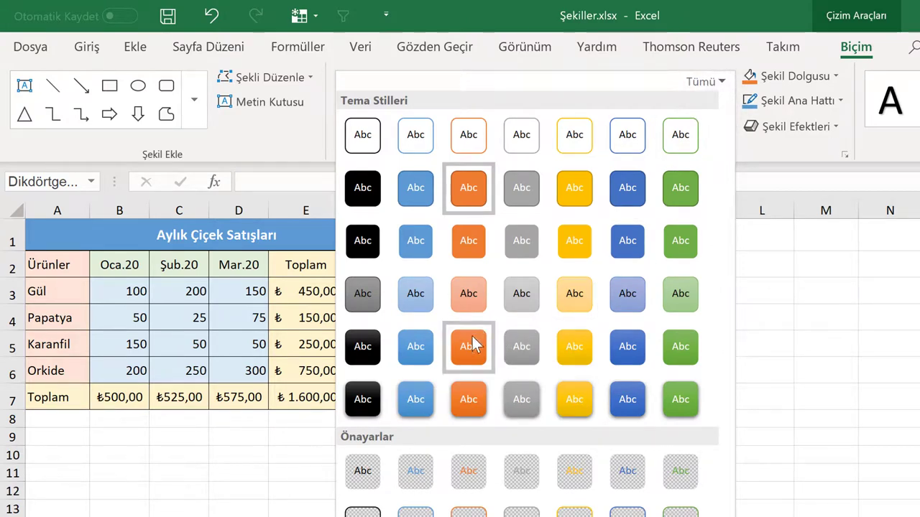
left_click(470, 399)
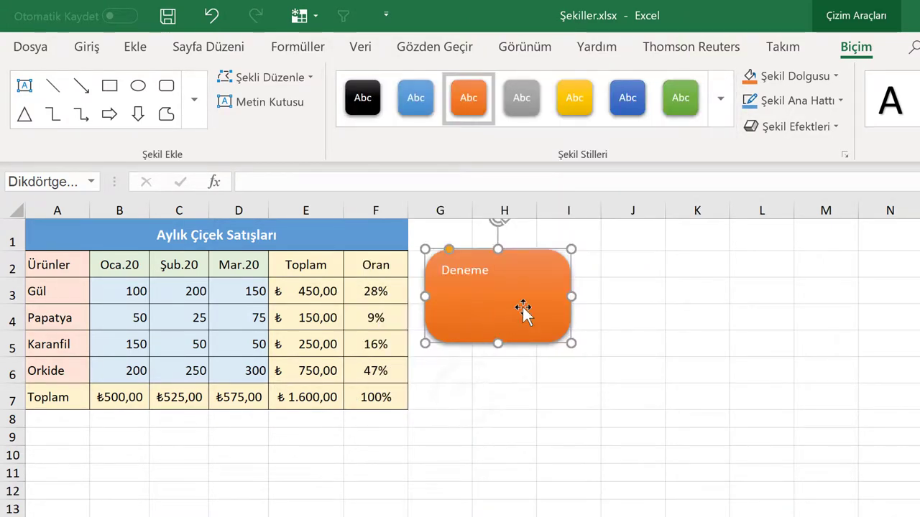
left_click(719, 116)
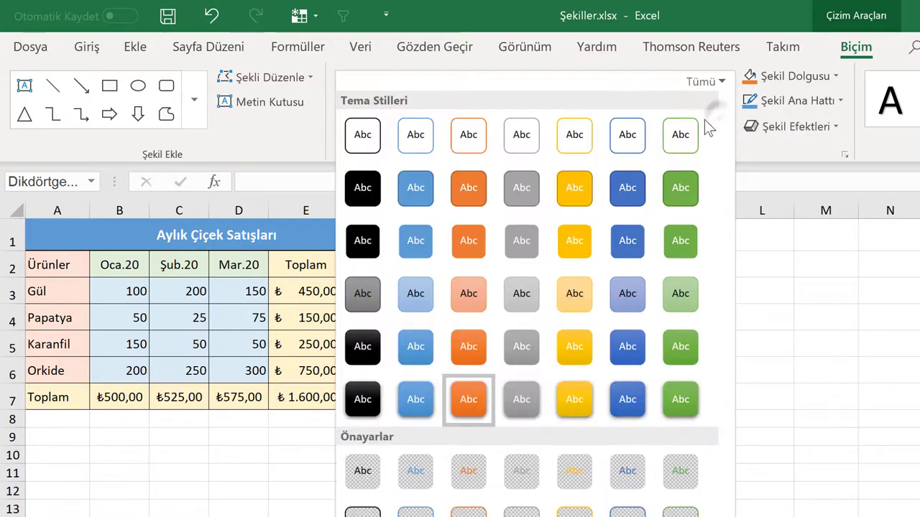
left_click(474, 200)
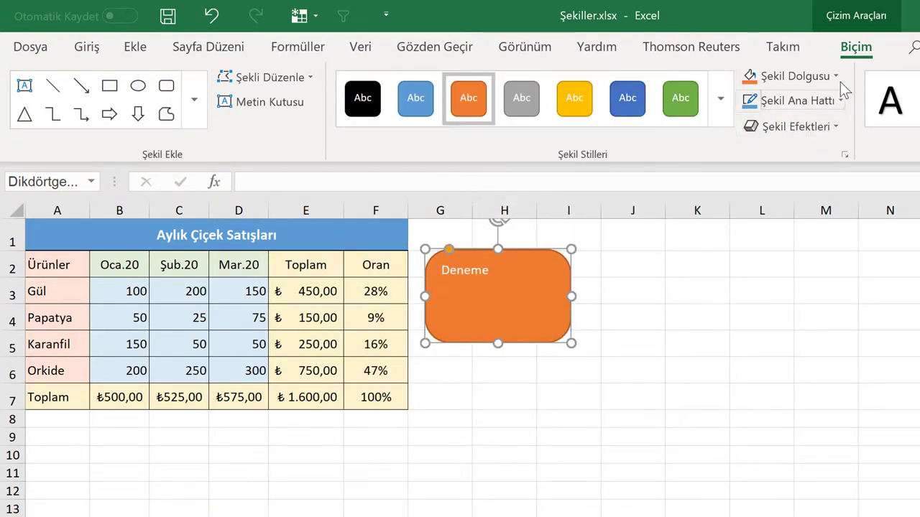
Step: Give the orange rectangle a dark blue theme-colour outline with a thickness of 4½ nk
left_click(843, 101)
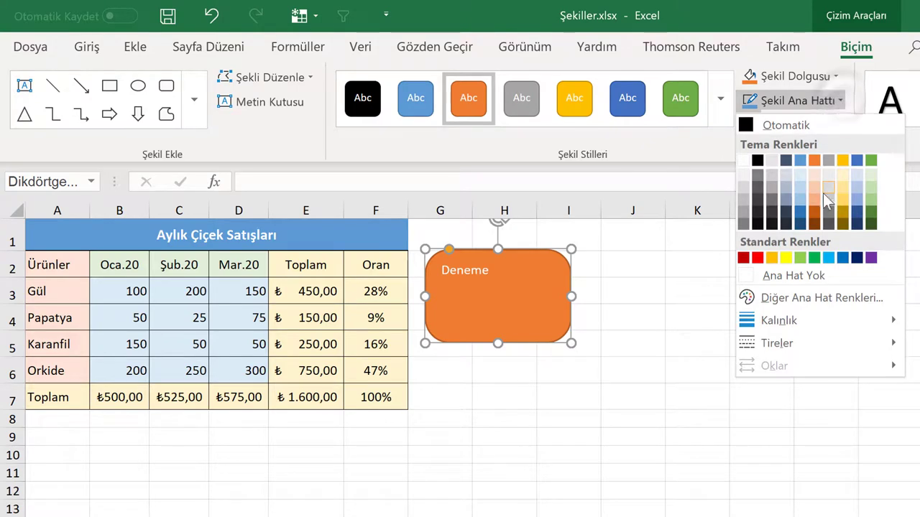
left_click(856, 213)
left_click(826, 100)
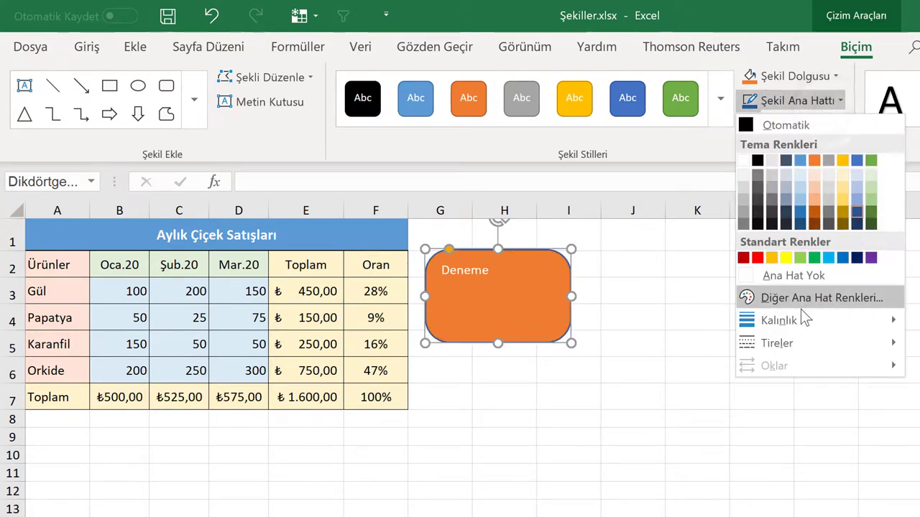
mouse_move(816, 319)
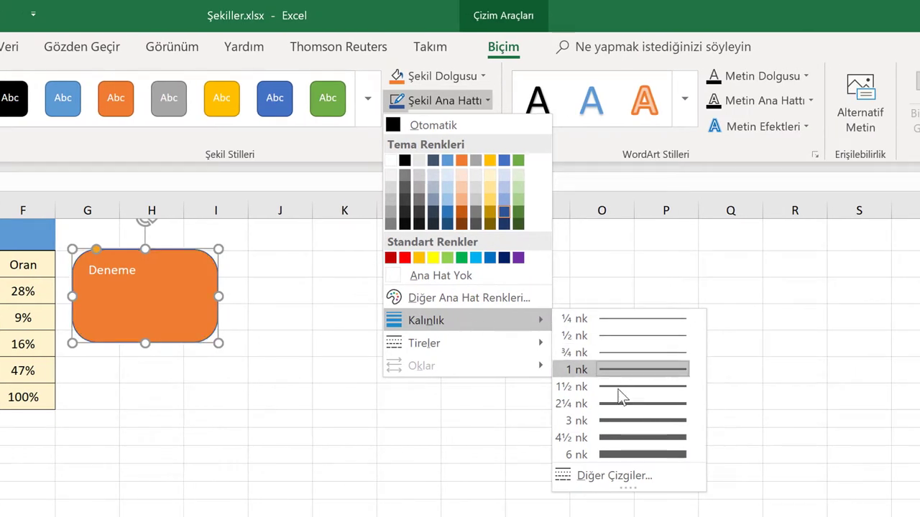
left_click(616, 437)
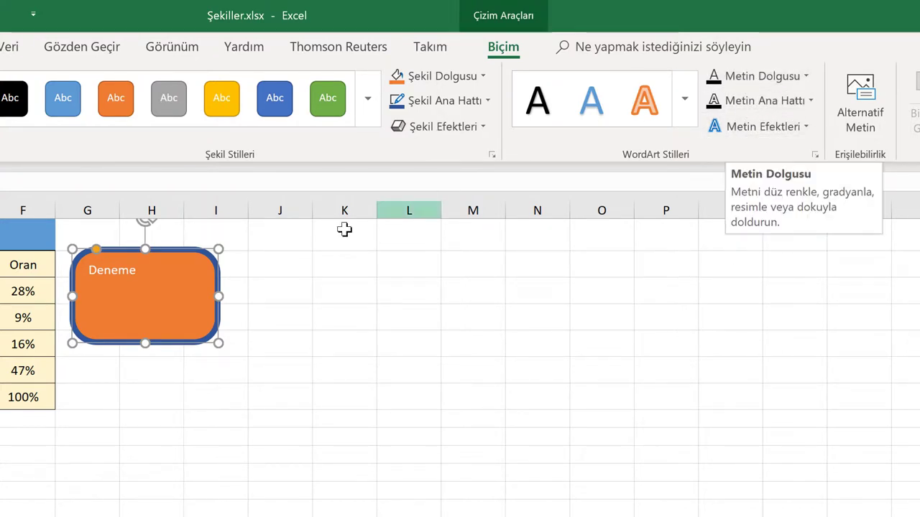
Step: Change the rounded rectangle into a plain square-cornered rectangle, keeping its text and formatting
left_click(296, 78)
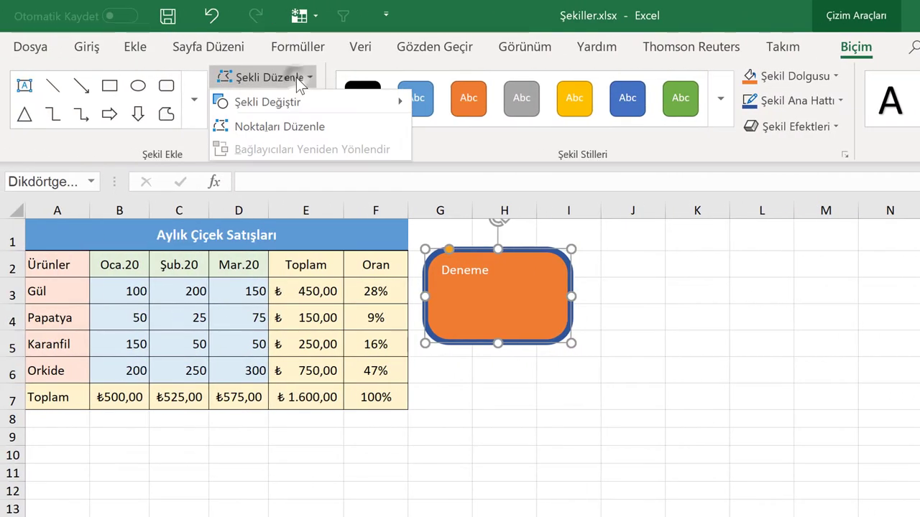
mouse_move(300, 93)
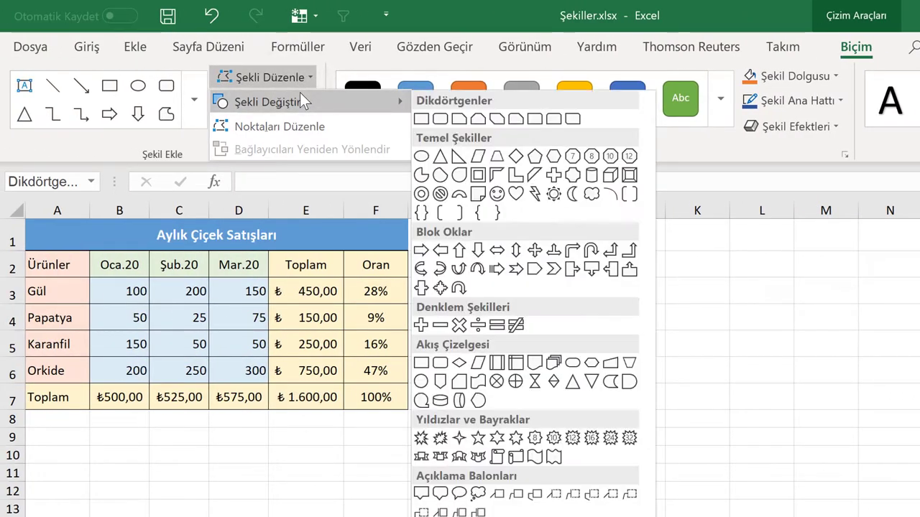
left_click(421, 120)
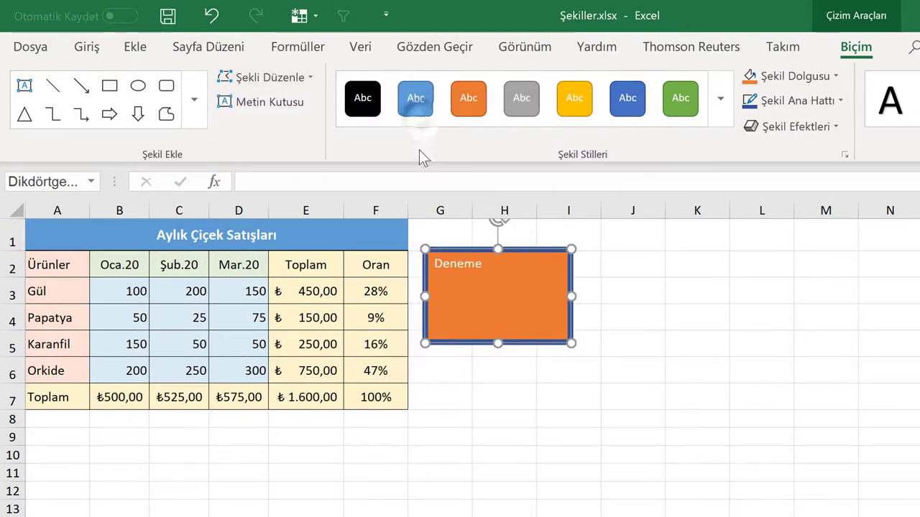
left_click(277, 74)
left_click(277, 75)
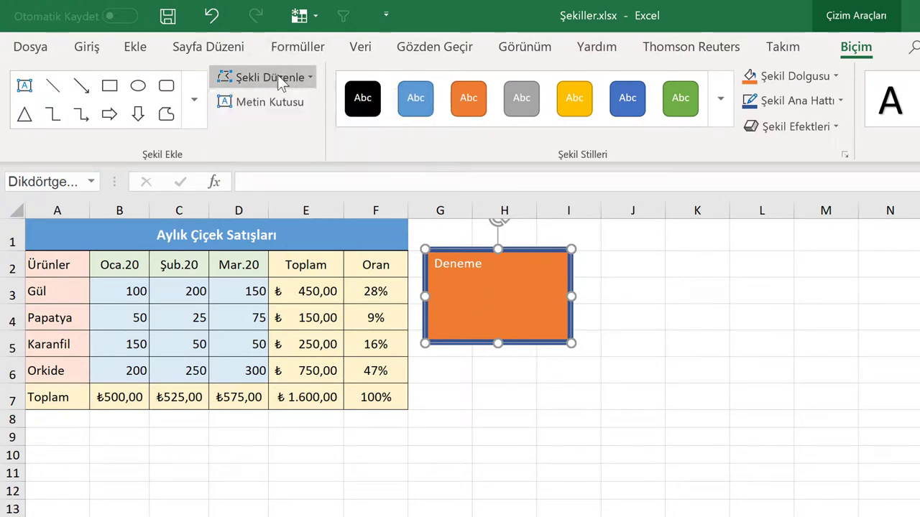
left_click(601, 257)
Step: Delete the orange rectangle from the sheet and select cell H2
left_click(460, 294)
key("Delete")
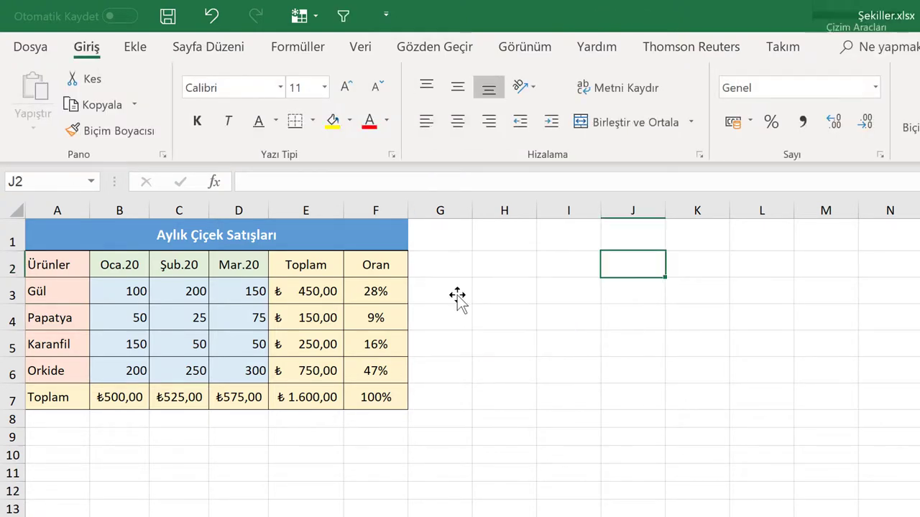
left_click(480, 268)
Step: Draw a text box beside the sales table from G2 to about J6 and enter Deneme in it
left_click(136, 47)
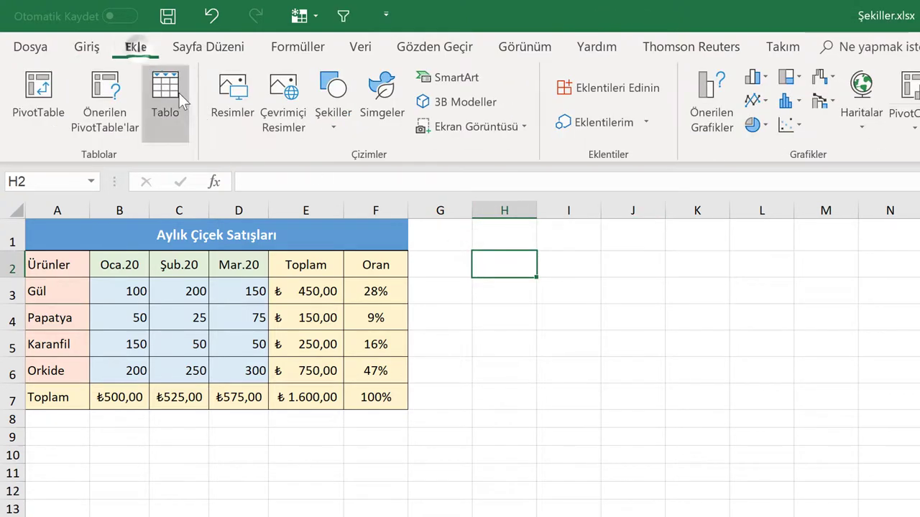
left_click(329, 123)
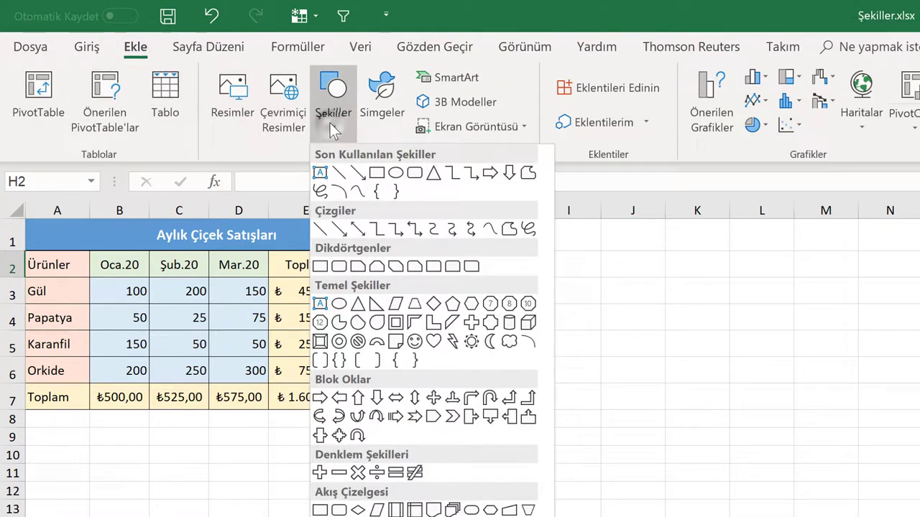
left_click(320, 305)
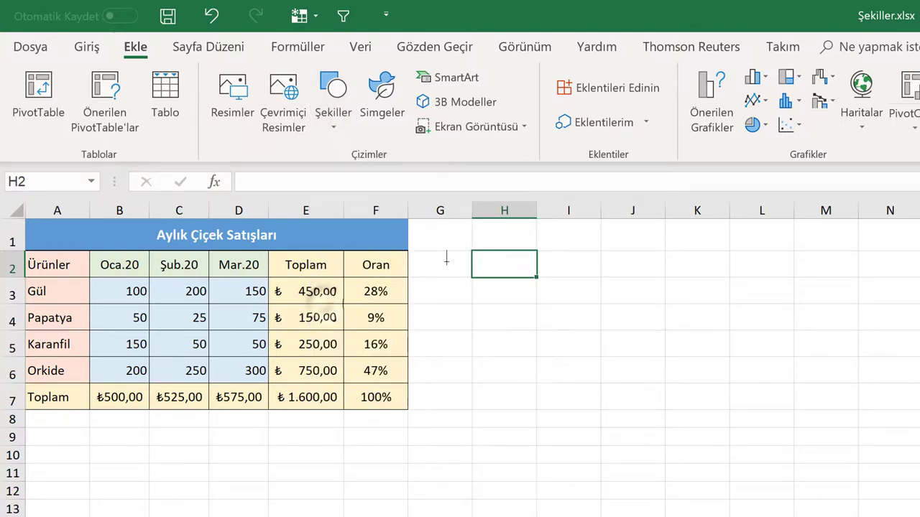
left_click_drag(449, 260, 648, 367)
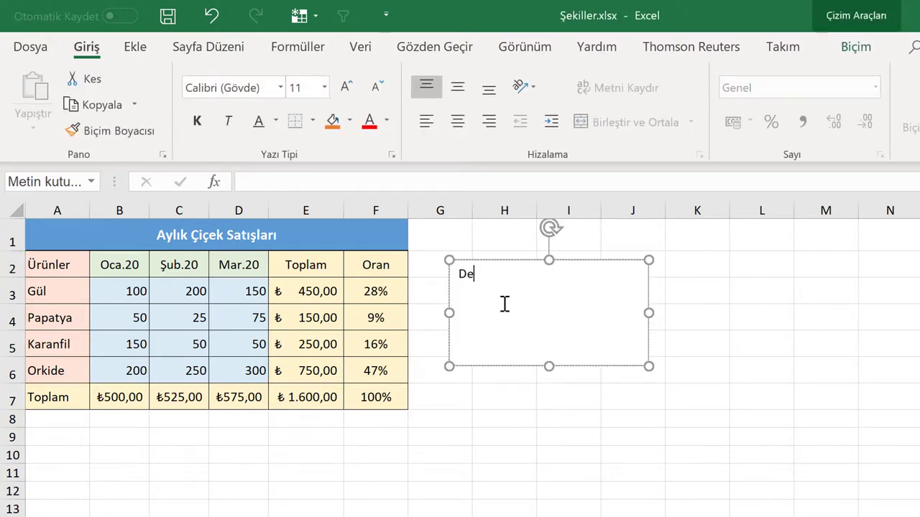
left_click(748, 298)
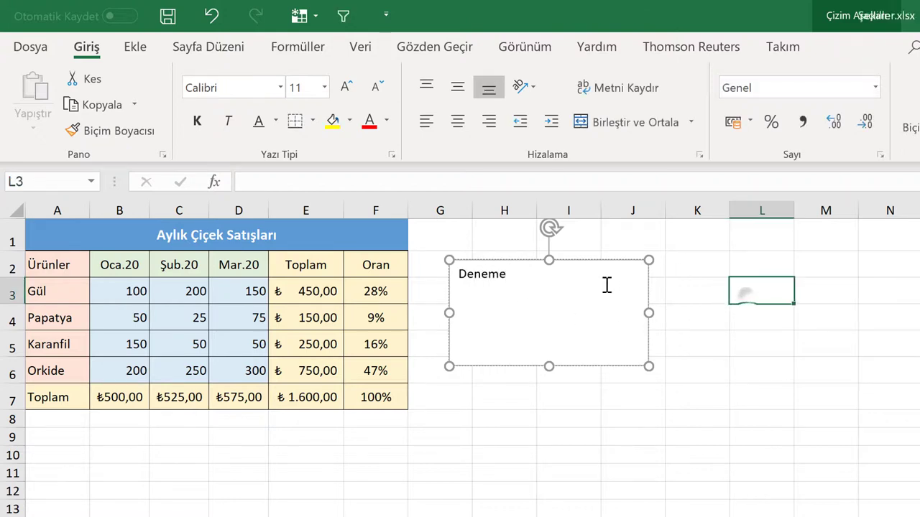
Step: Select the Deneme text box by its border, delete it, and select cell H3
left_click(590, 294)
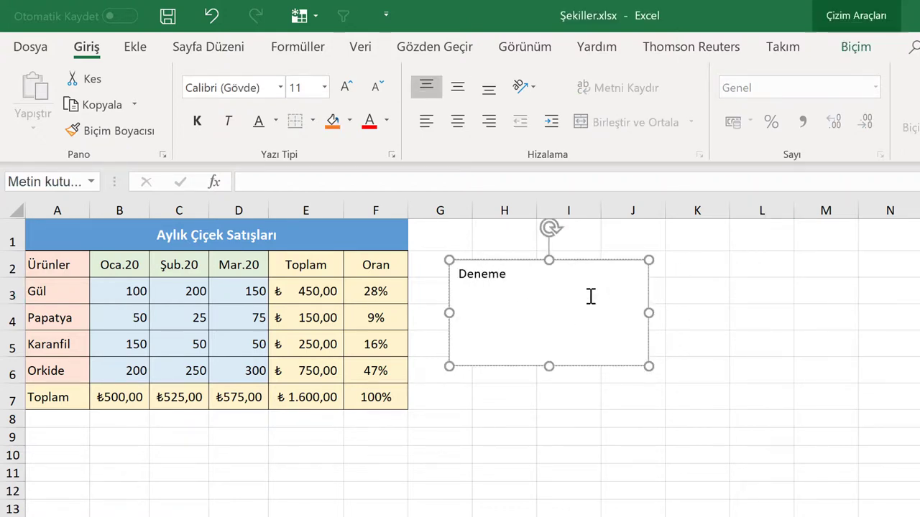
left_click(714, 252)
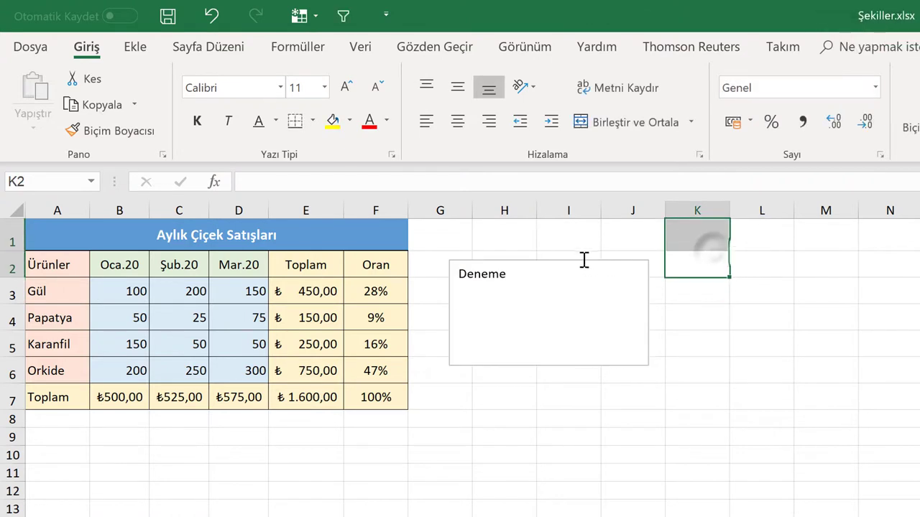
left_click(585, 268)
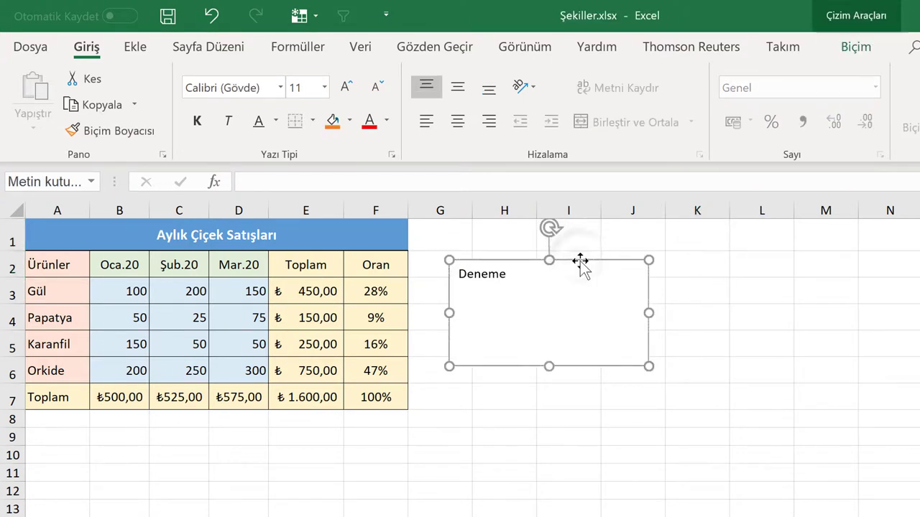
key("Delete")
left_click(490, 280)
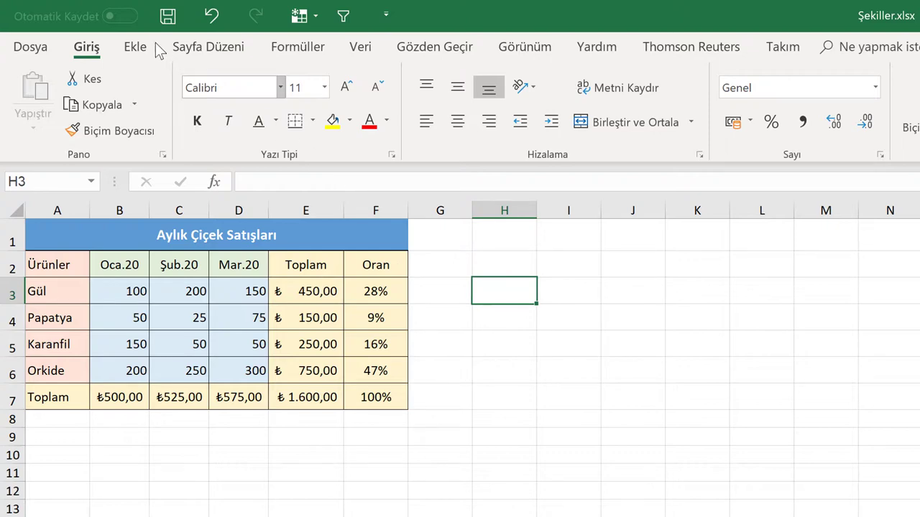
Step: Draw a rounded rectangle over the Toplam column of the sales table, covering E2 to E7
left_click(136, 46)
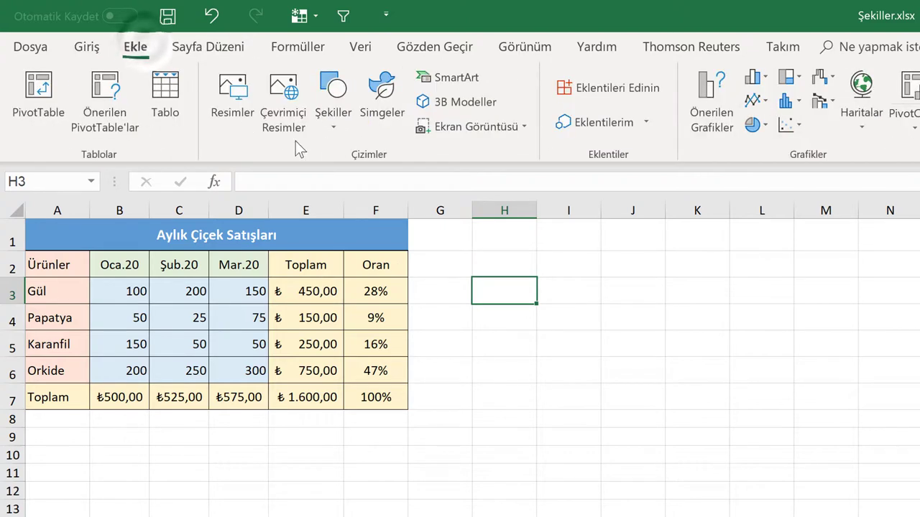
left_click(336, 117)
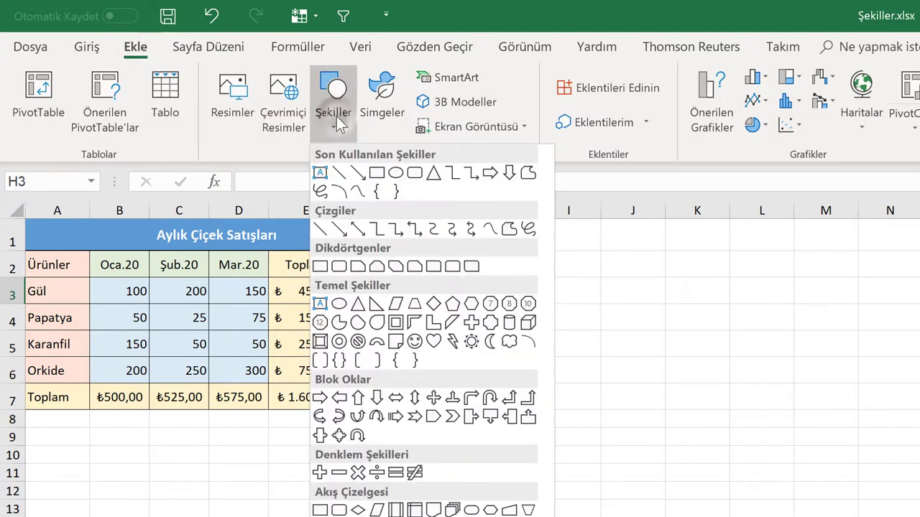
left_click(339, 267)
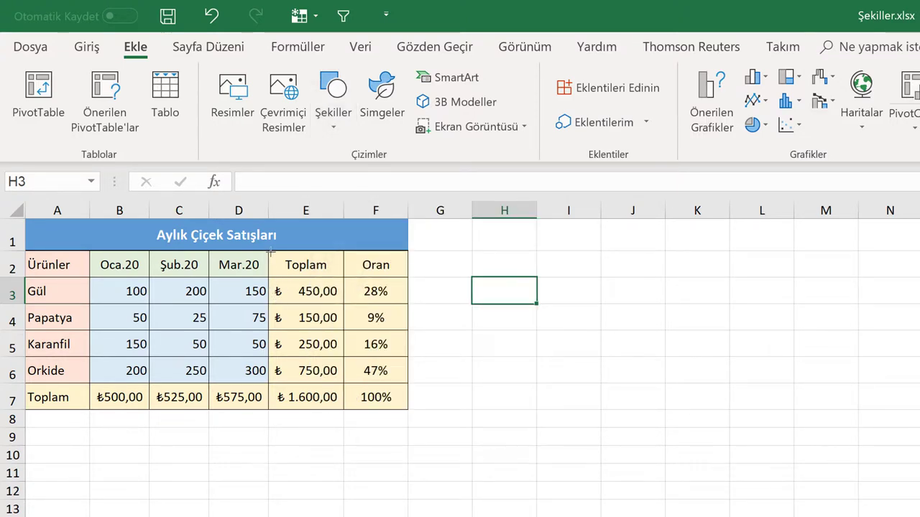
left_click_drag(266, 249, 348, 407)
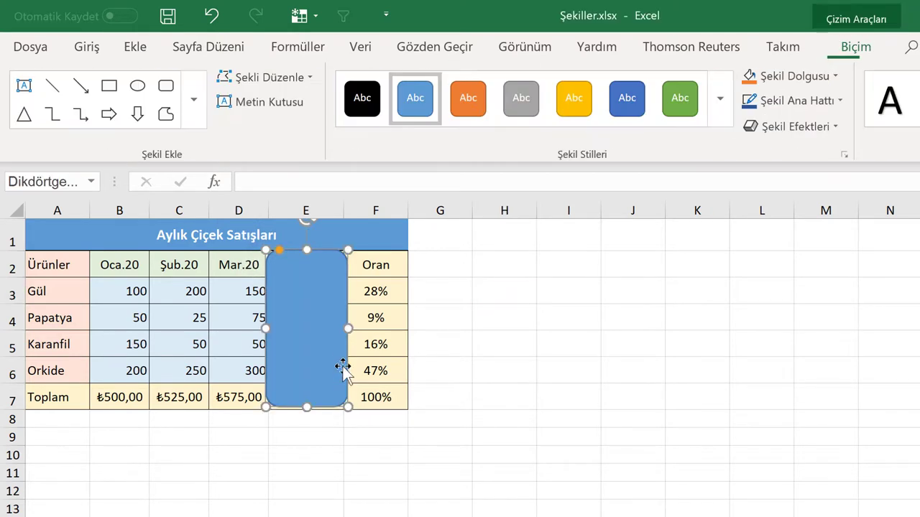
Step: Apply the orange shape style to the rounded rectangle and remove its fill
left_click(469, 104)
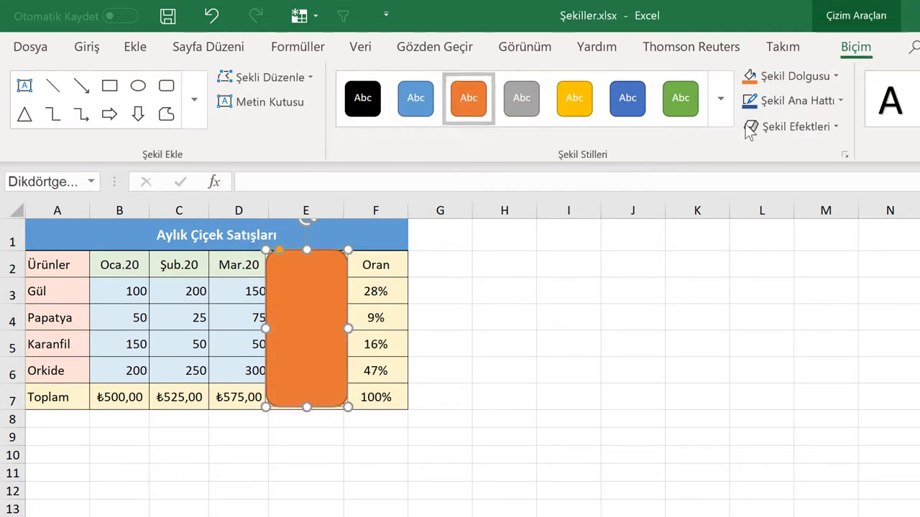
left_click(807, 80)
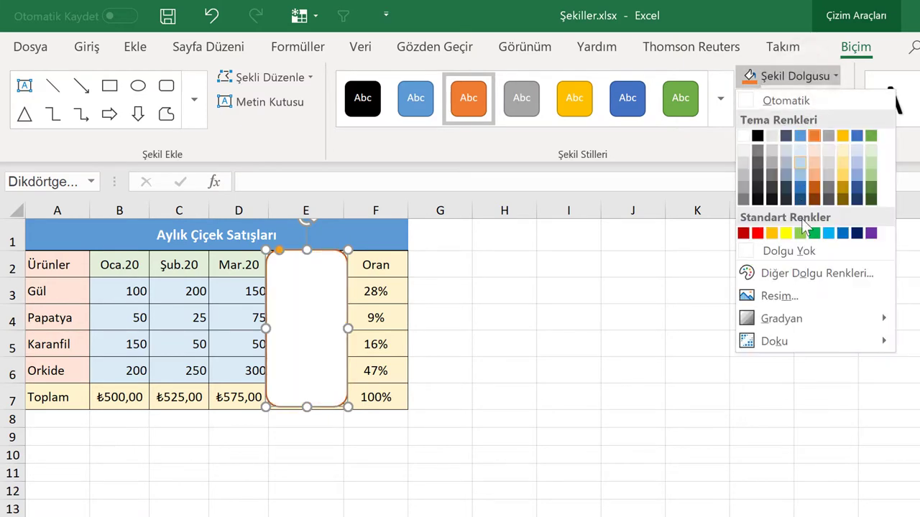
left_click(783, 251)
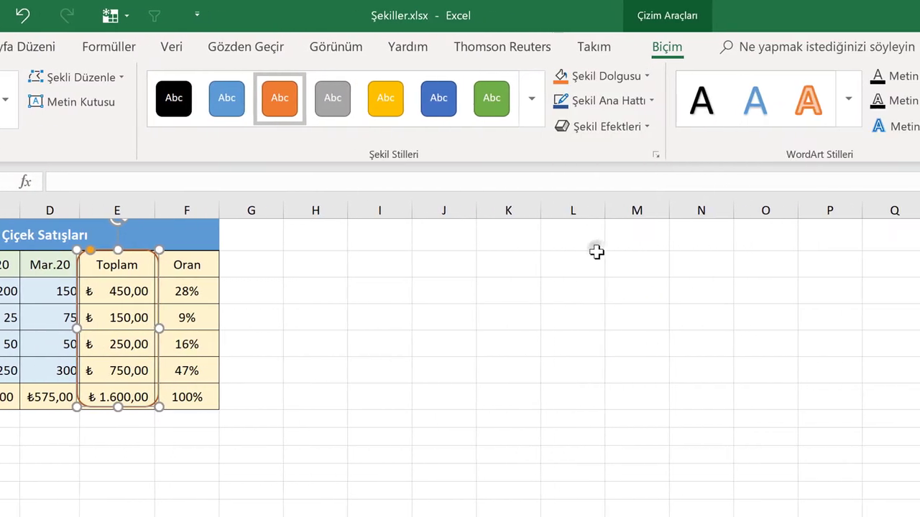
Step: Give the rounded rectangle an orange theme-colour outline with a 3 pt (3 nk) thickness
left_click(564, 101)
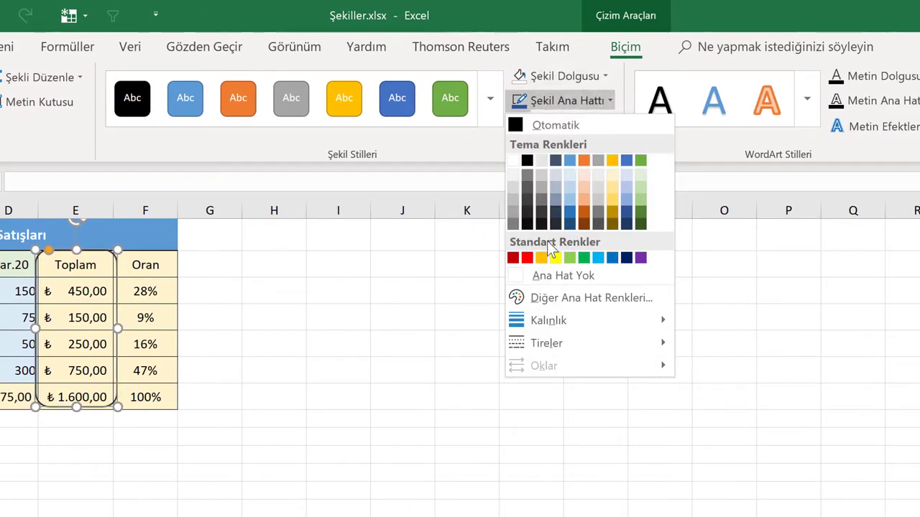
left_click(583, 159)
left_click(567, 100)
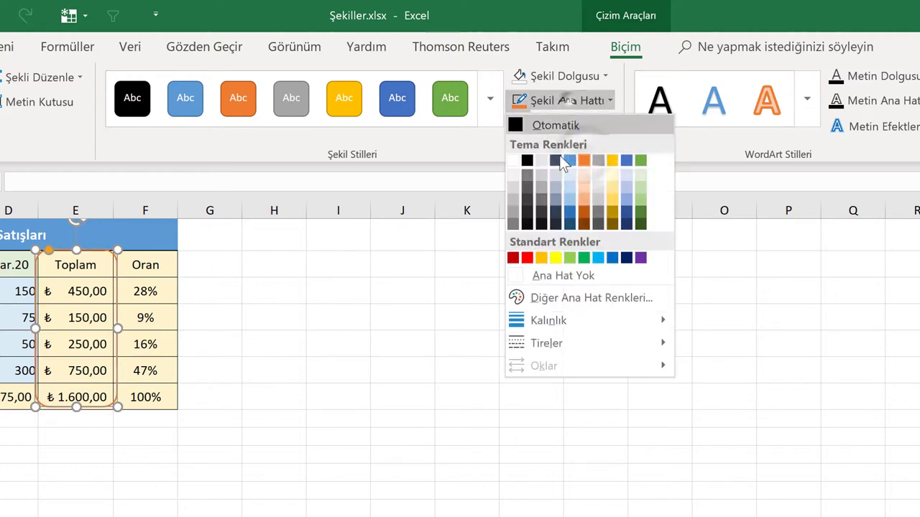
mouse_move(567, 318)
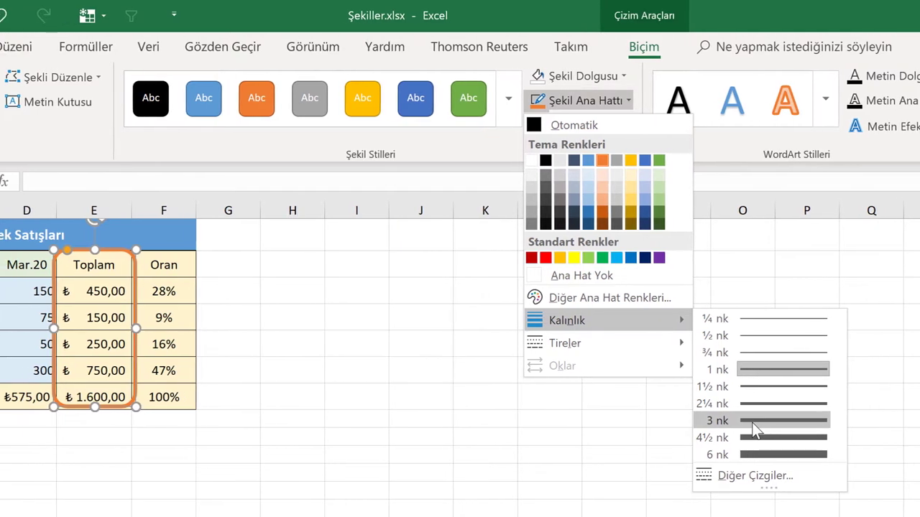
left_click(735, 421)
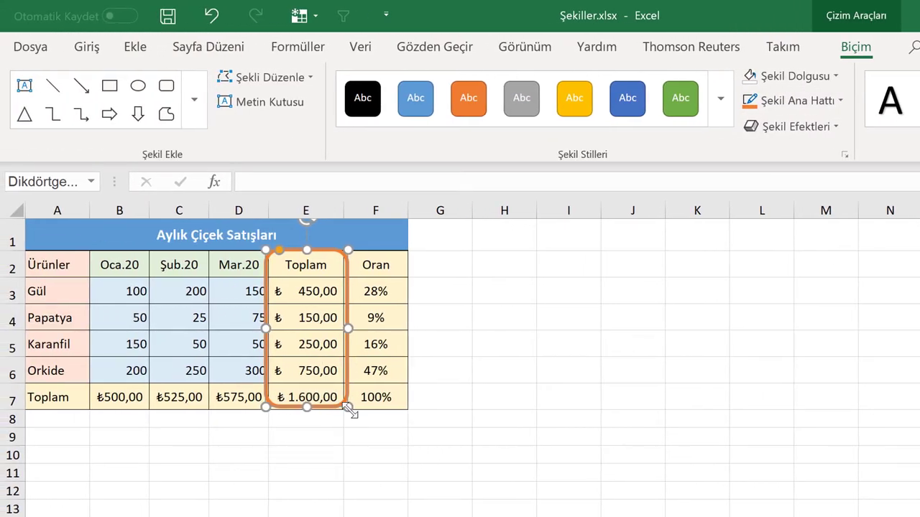
Step: Shrink and move the orange frame to enclose only the Papatya and Karanfil totals in E4:E5, and select cell H4
left_click_drag(348, 407, 332, 375)
left_click_drag(303, 265, 321, 303)
left_click_drag(333, 375, 347, 358)
left_click(501, 316)
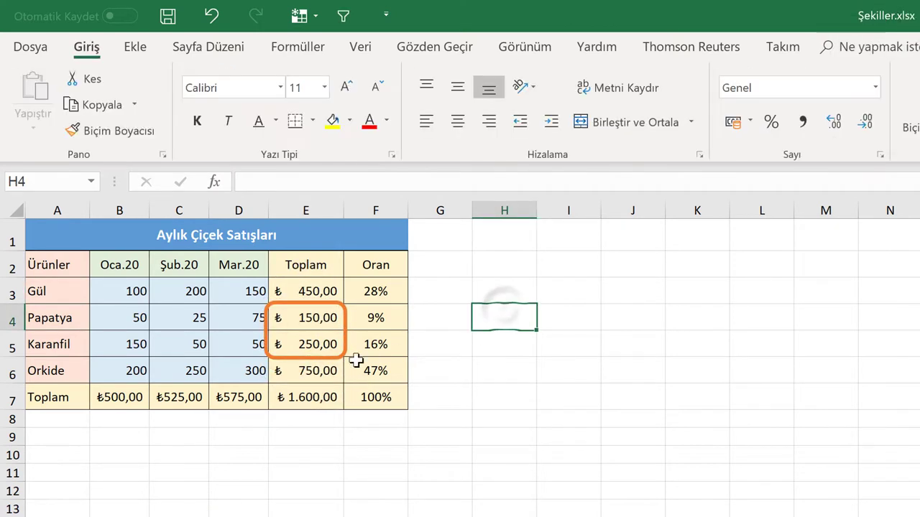
Step: Fine-tune the left edge of the orange frame to fit column E, and reselect cell H4
left_click(265, 336)
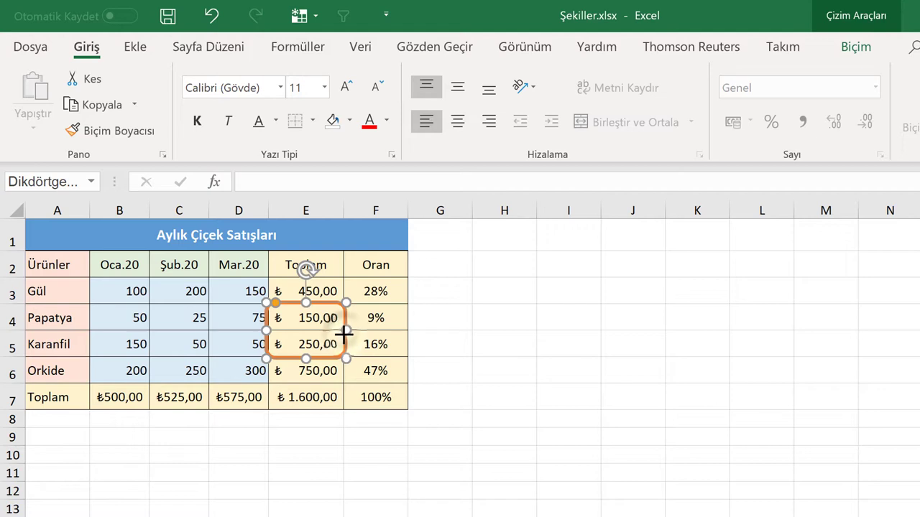
left_click(485, 314)
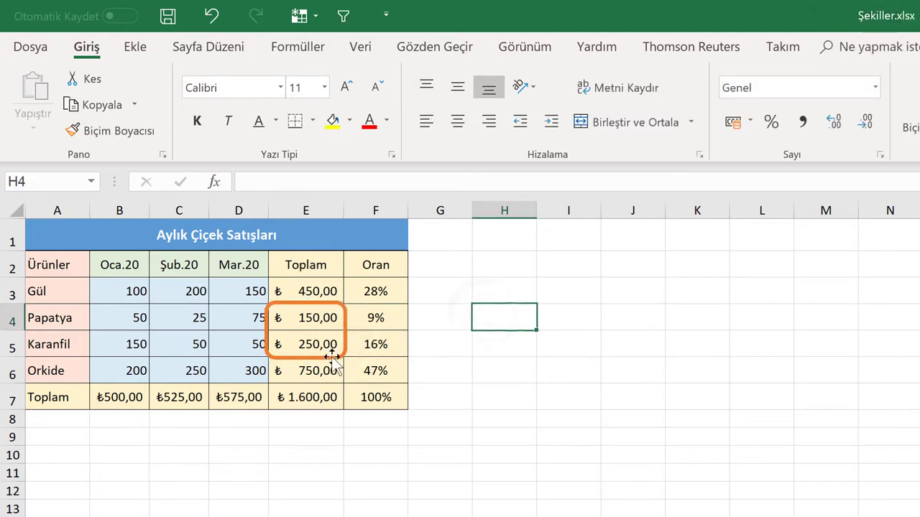
left_click(275, 326)
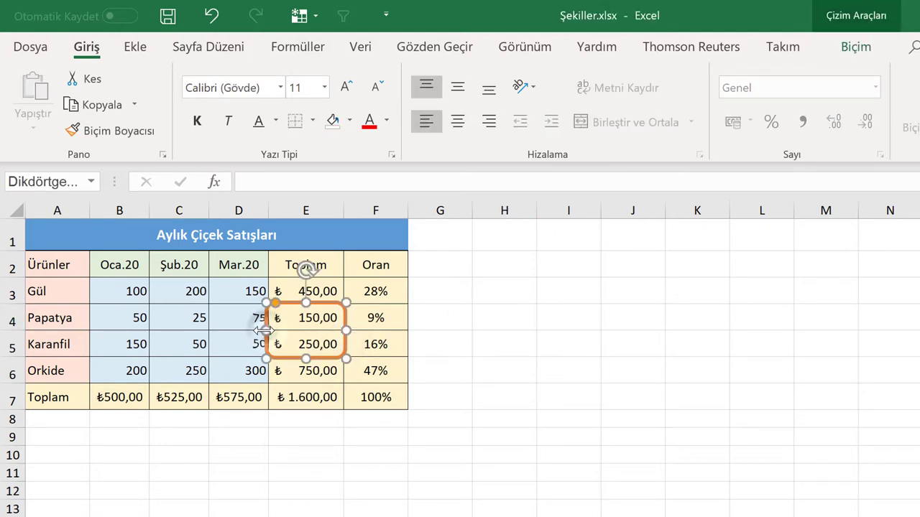
left_click_drag(263, 332, 266, 329)
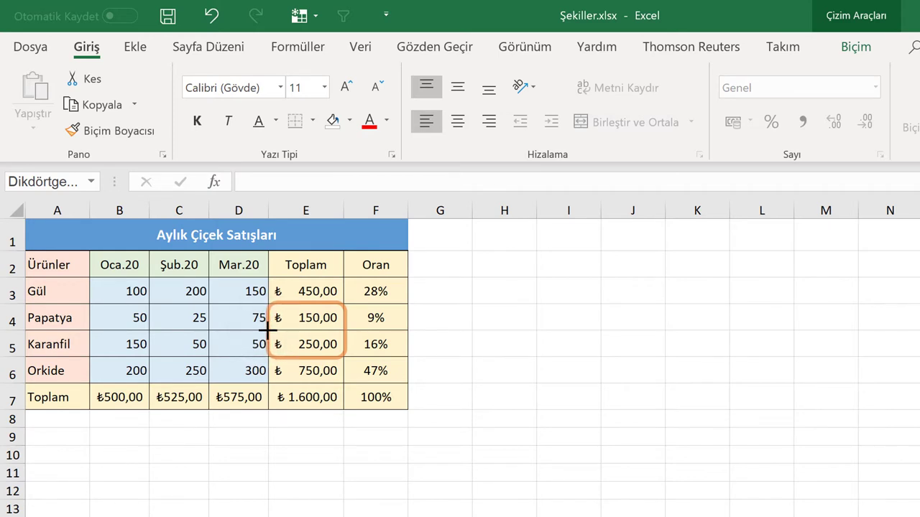
left_click(497, 308)
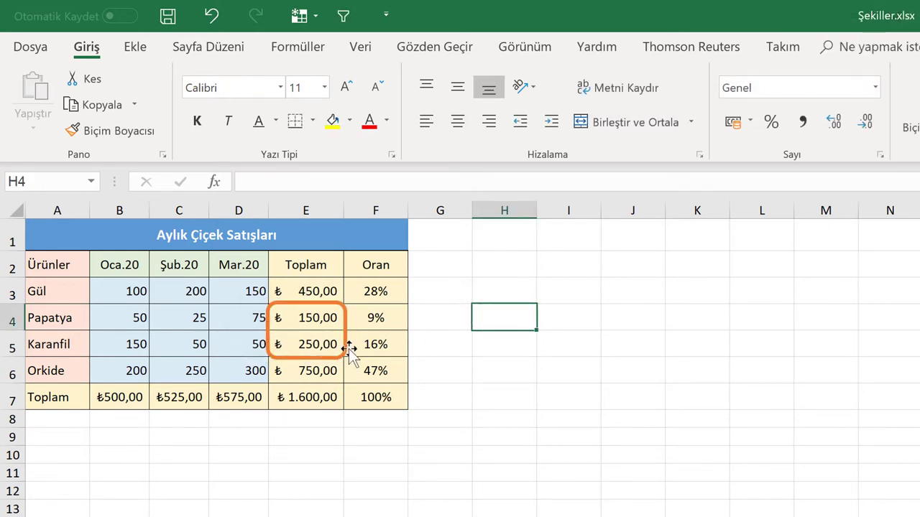
Step: Draw a left-pointing block arrow across columns F and G, positioned to point at the orange frame around E4:E5
left_click(138, 49)
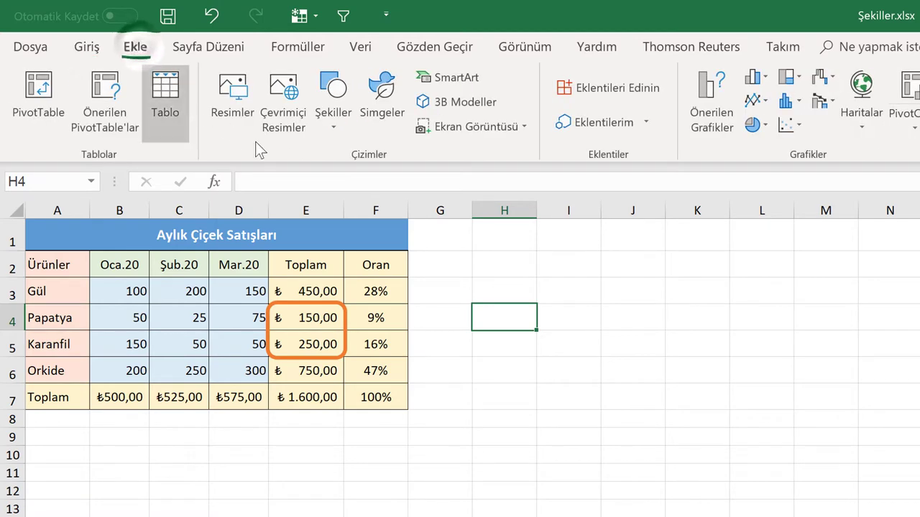
left_click(335, 119)
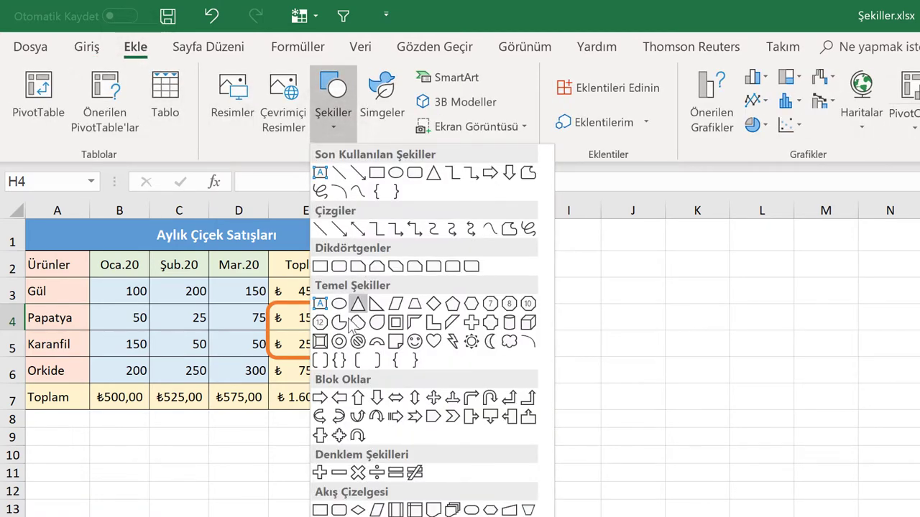
left_click(339, 399)
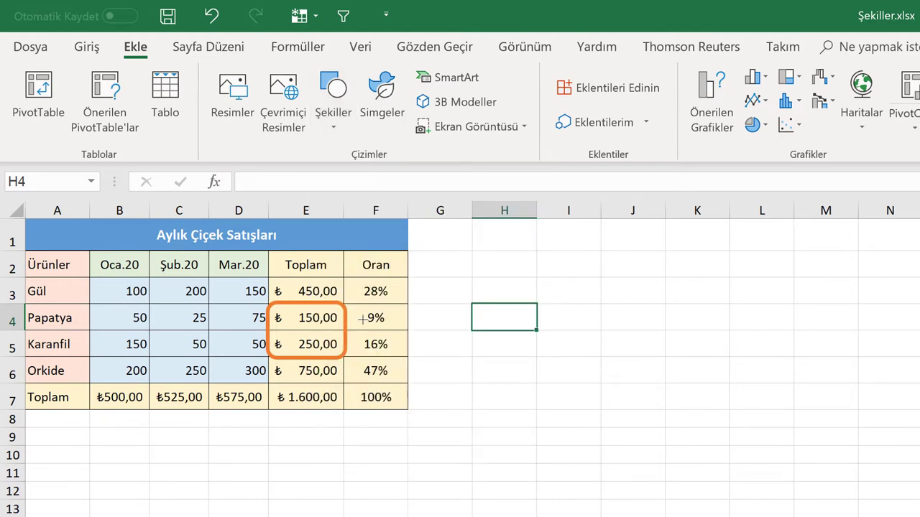
left_click_drag(390, 343, 490, 350)
left_click_drag(420, 331, 418, 332)
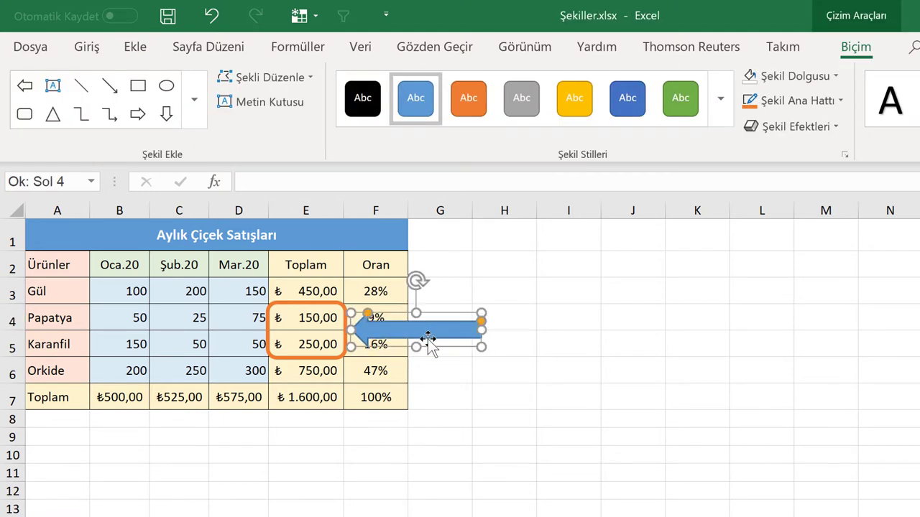
Step: Make the arrow slightly smaller, lengthen its head, thin its shaft, and centre it vertically on the orange frame
left_click_drag(480, 348, 475, 344)
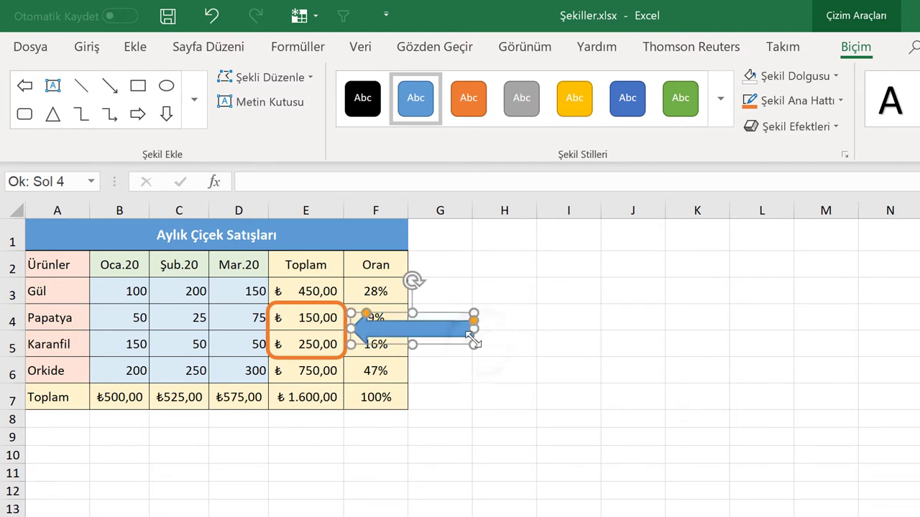
left_click_drag(368, 316, 386, 321)
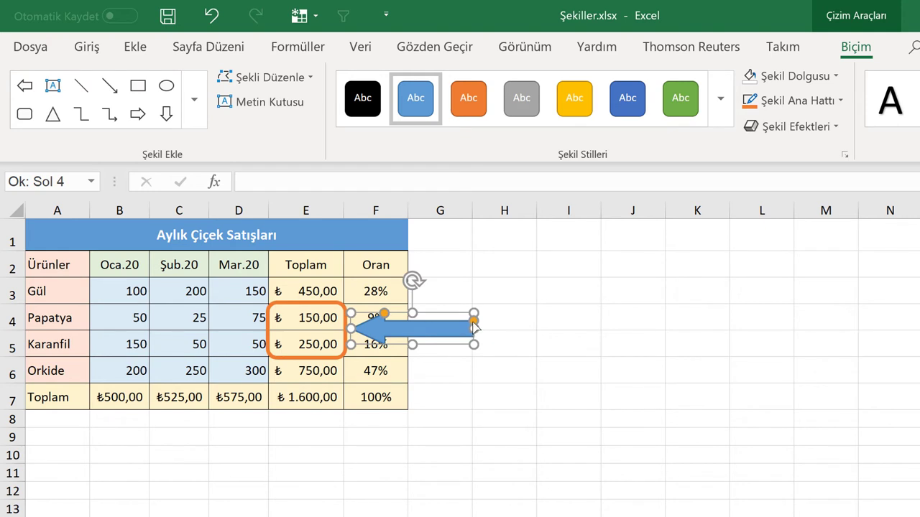
left_click_drag(475, 325, 454, 329)
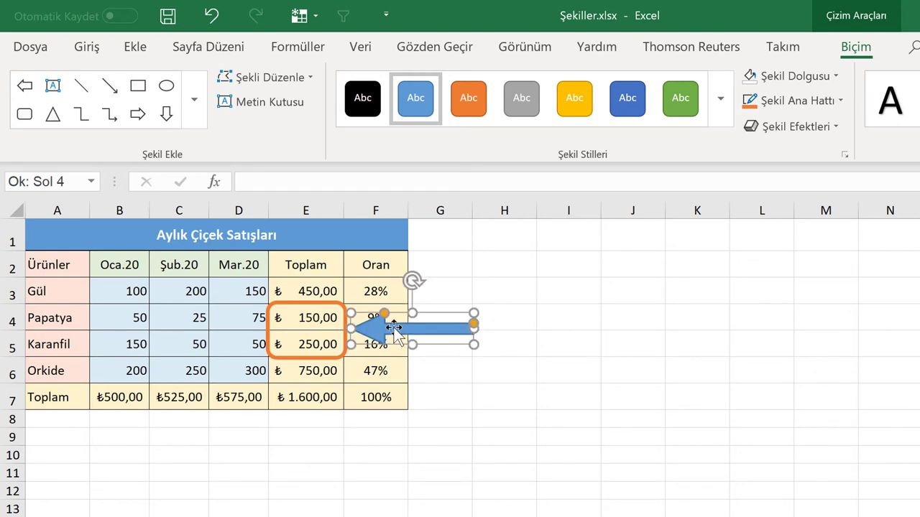
left_click_drag(392, 330, 397, 329)
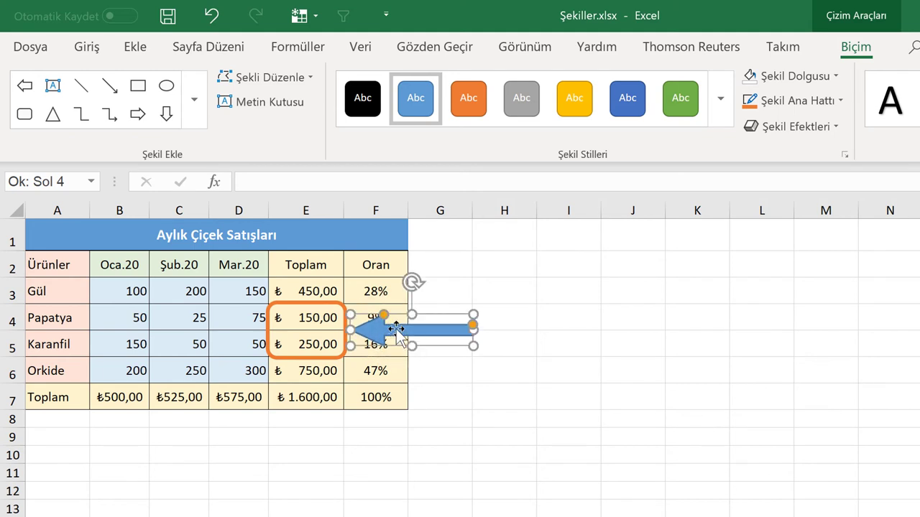
Step: Apply the orange shape style to the arrow and deselect it by selecting cell G1
left_click(471, 107)
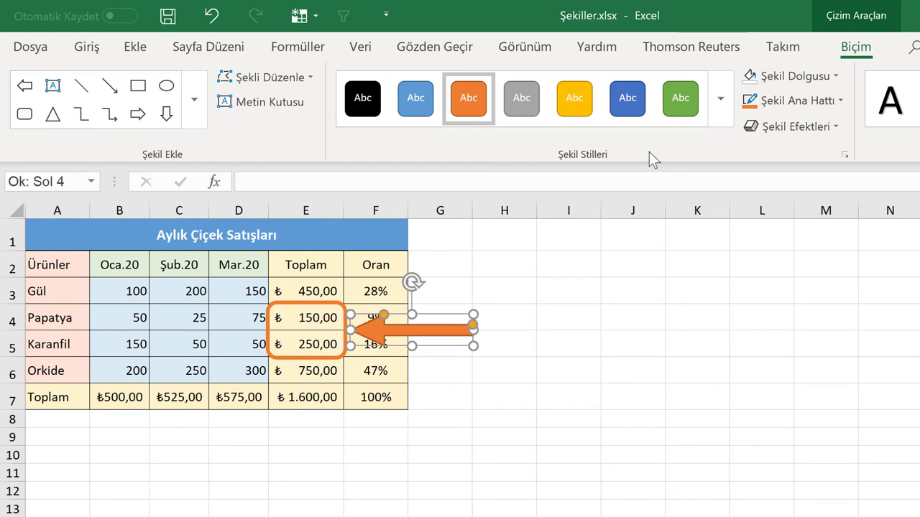
left_click(531, 305)
left_click(449, 241)
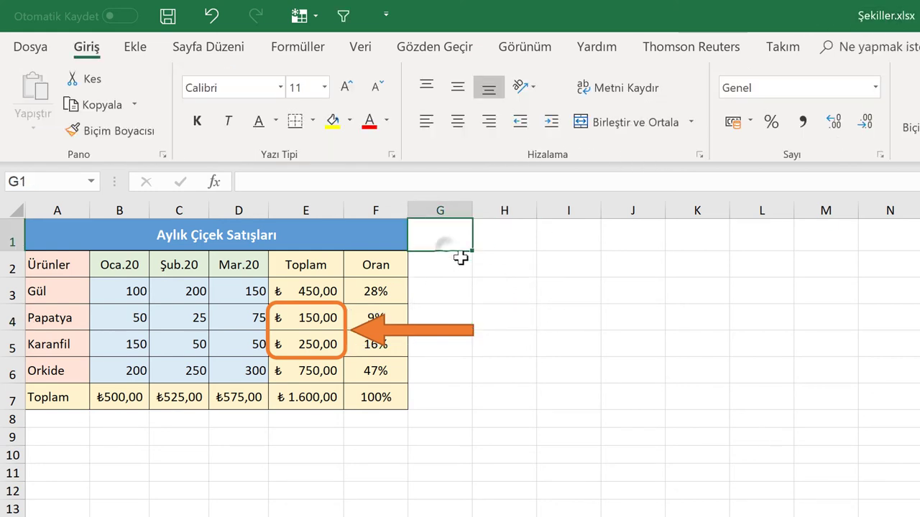